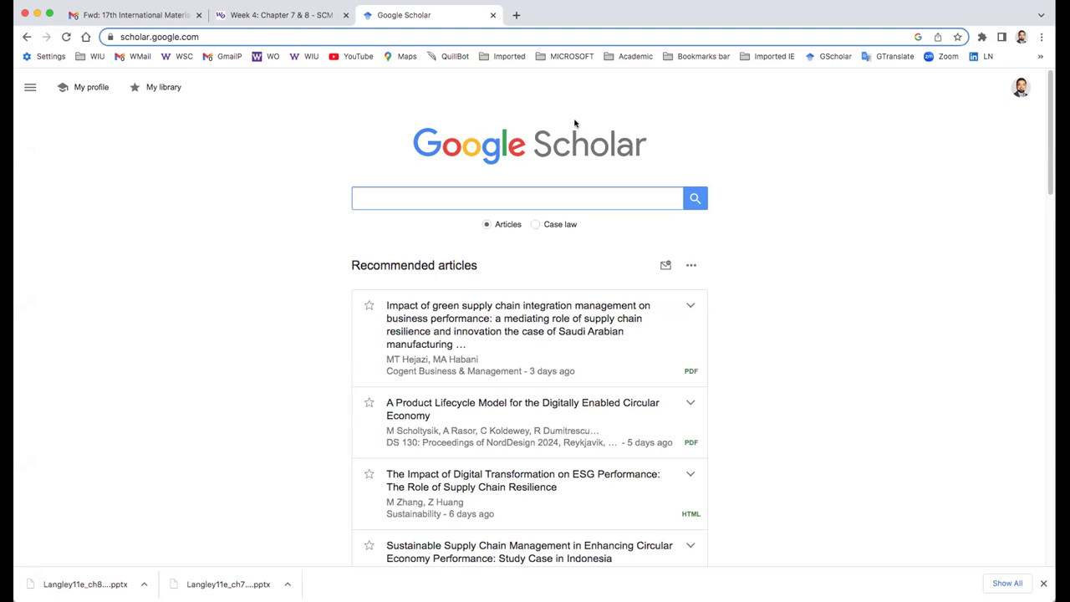
- Search Google Scholar for articles on "sustainability in supply chain"
{"action": "left_click", "coordinate": [51, 13]}
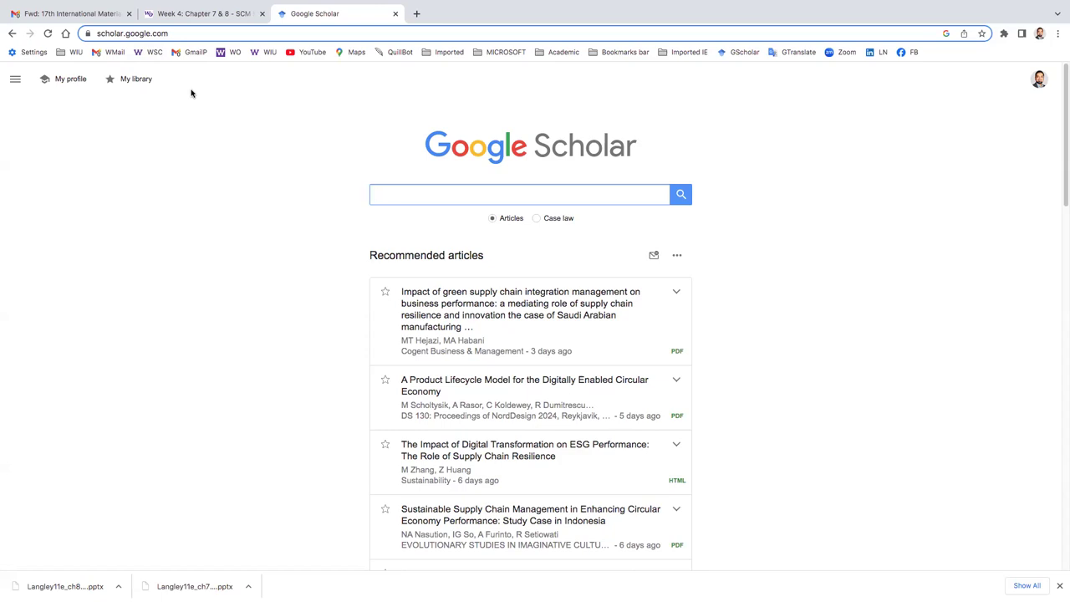
{"action": "type", "text": "sust"}
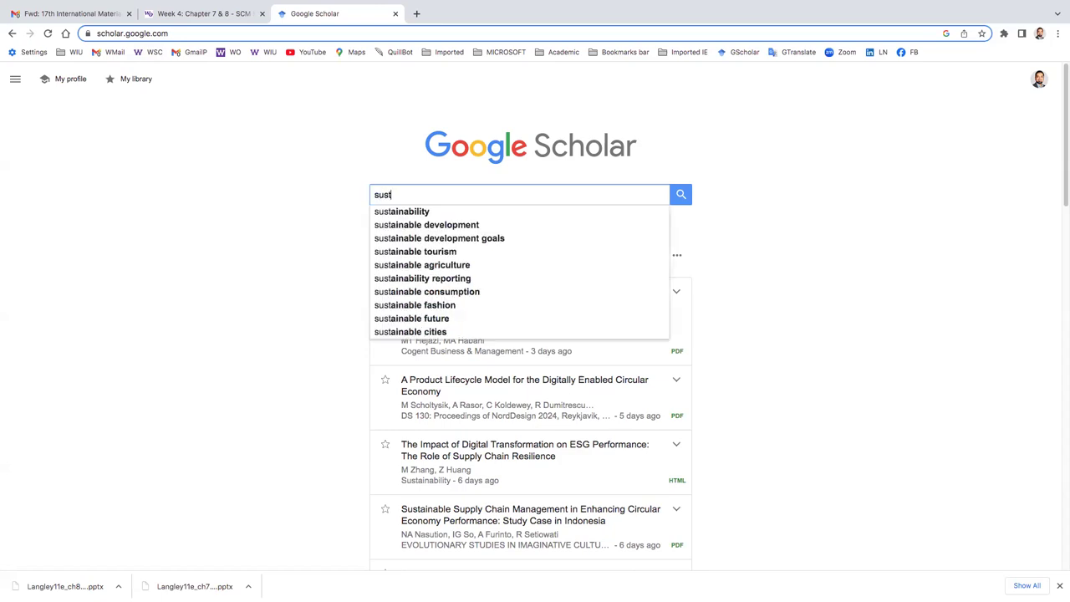
{"action": "type", "text": "ainability "}
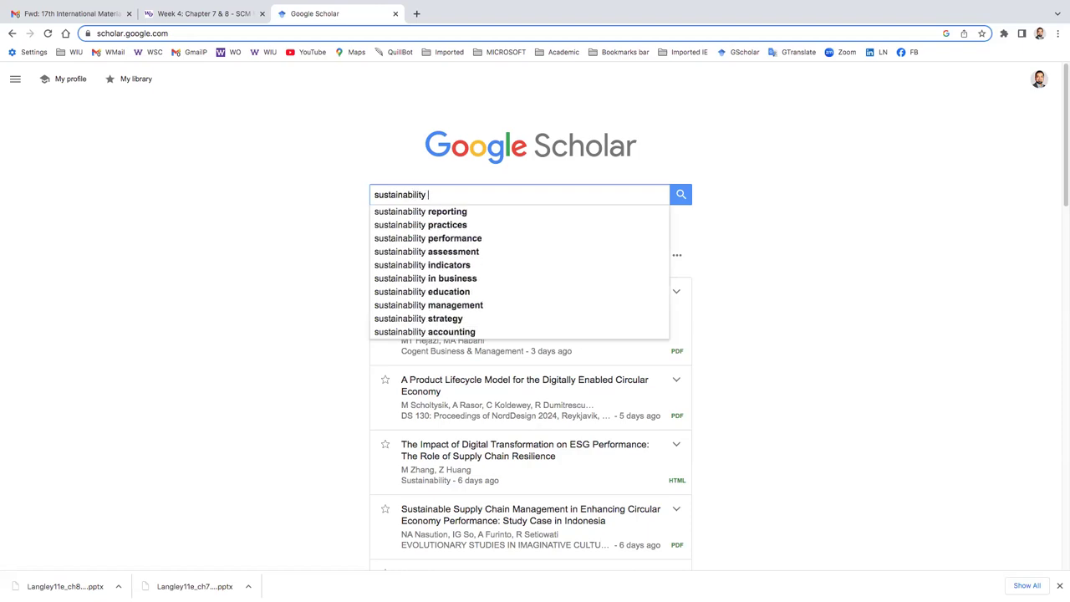
{"action": "type", "text": "in supply chain"}
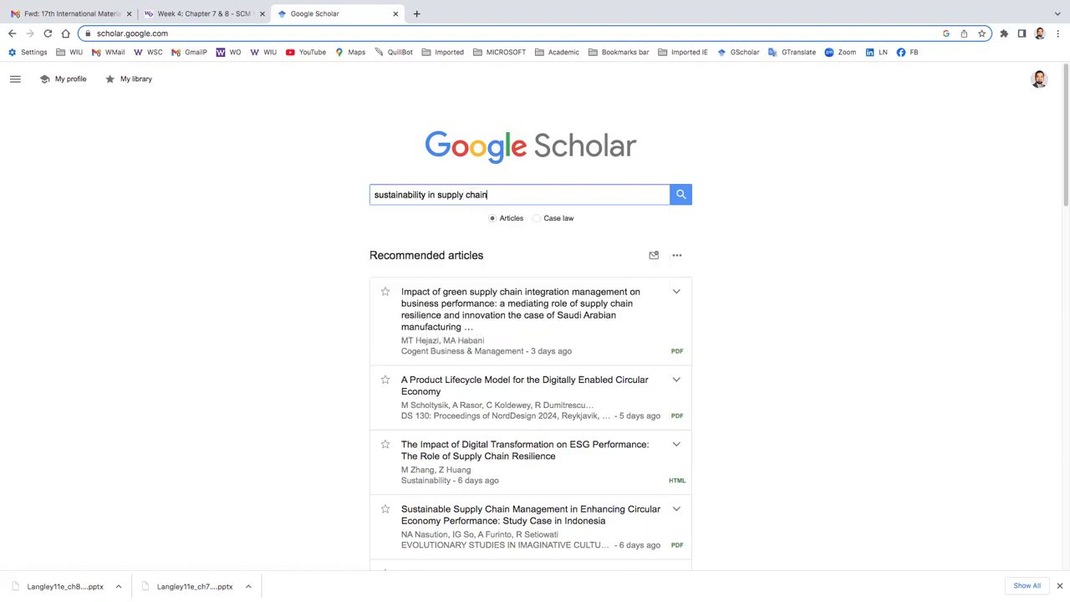
{"action": "key", "text": "Return"}
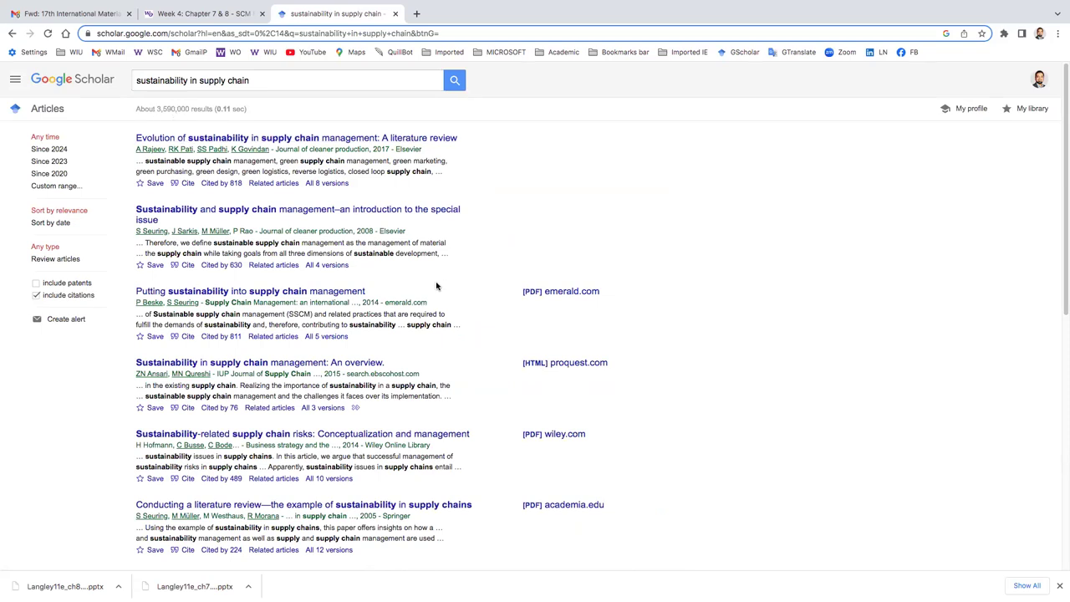
- Restrict the search results to a custom publication range from 2017 to 2024
{"action": "left_click", "coordinate": [61, 190]}
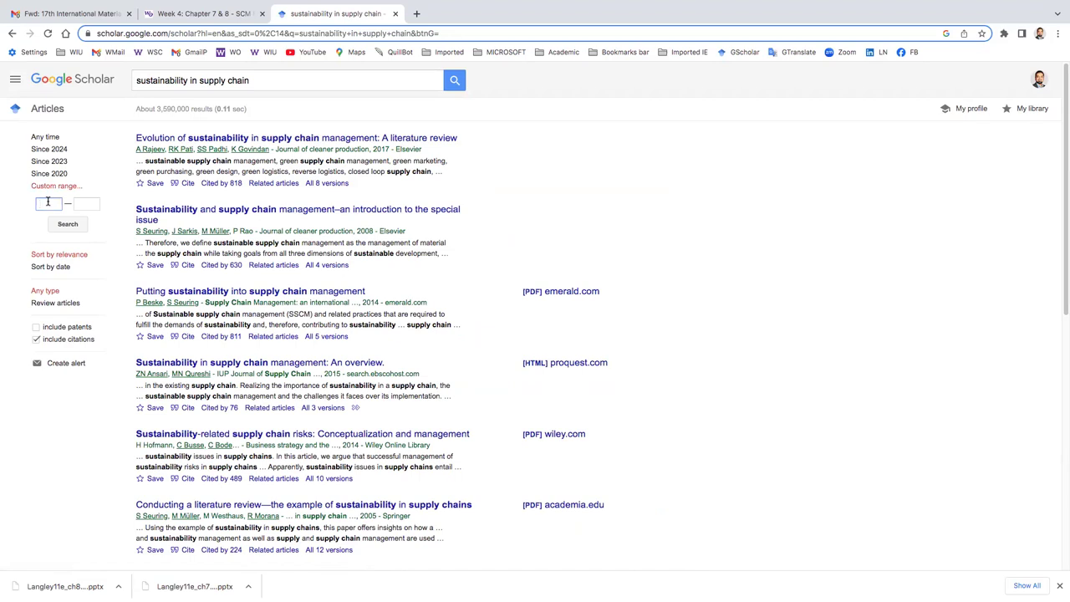
{"action": "type", "text": "2017"}
{"action": "left_click", "coordinate": [84, 206]}
{"action": "left_click", "coordinate": [85, 204]}
{"action": "type", "text": "2024"}
{"action": "left_click", "coordinate": [68, 224]}
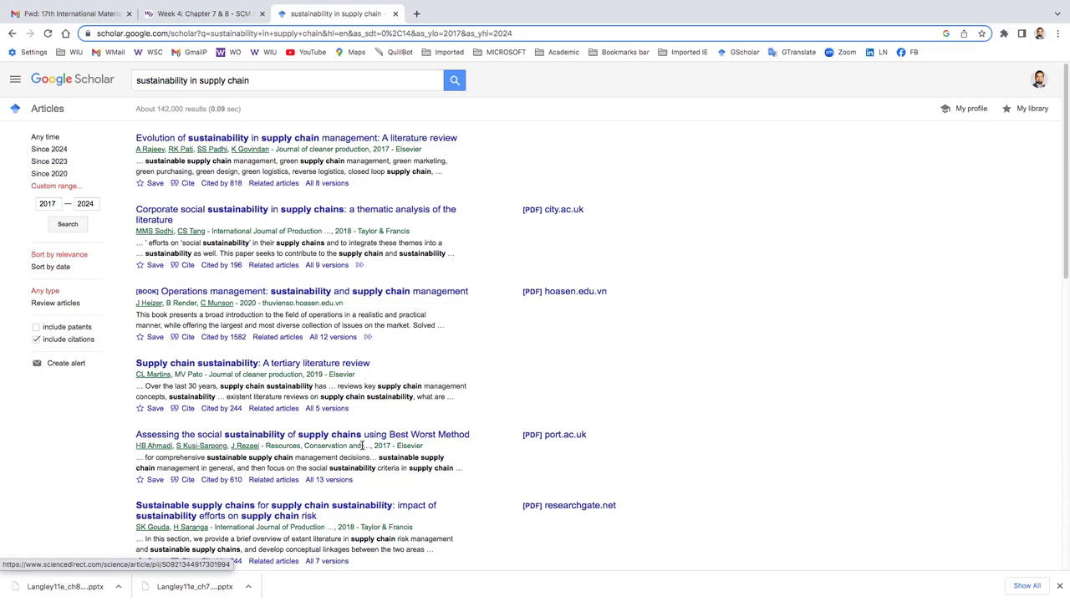
- Open the academia.edu PDF of "Supply chain collaboration for sustainability: A literature review and future research agenda" in a new tab
{"action": "scroll", "coordinate": [362, 444], "scroll_direction": "down", "scroll_amount": 2}
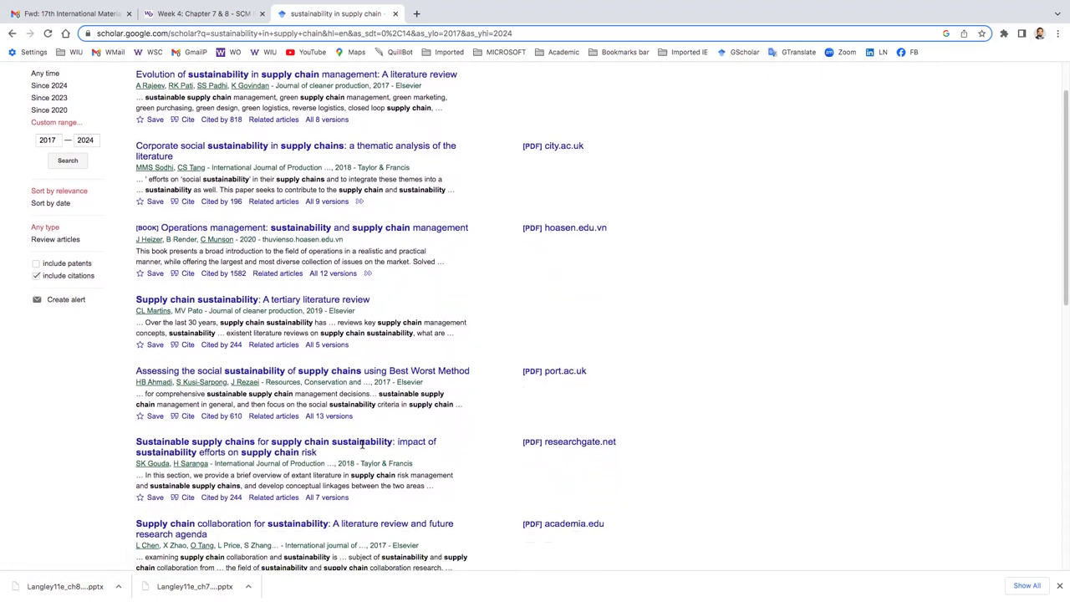
{"action": "scroll", "coordinate": [362, 445], "scroll_direction": "down", "scroll_amount": 1}
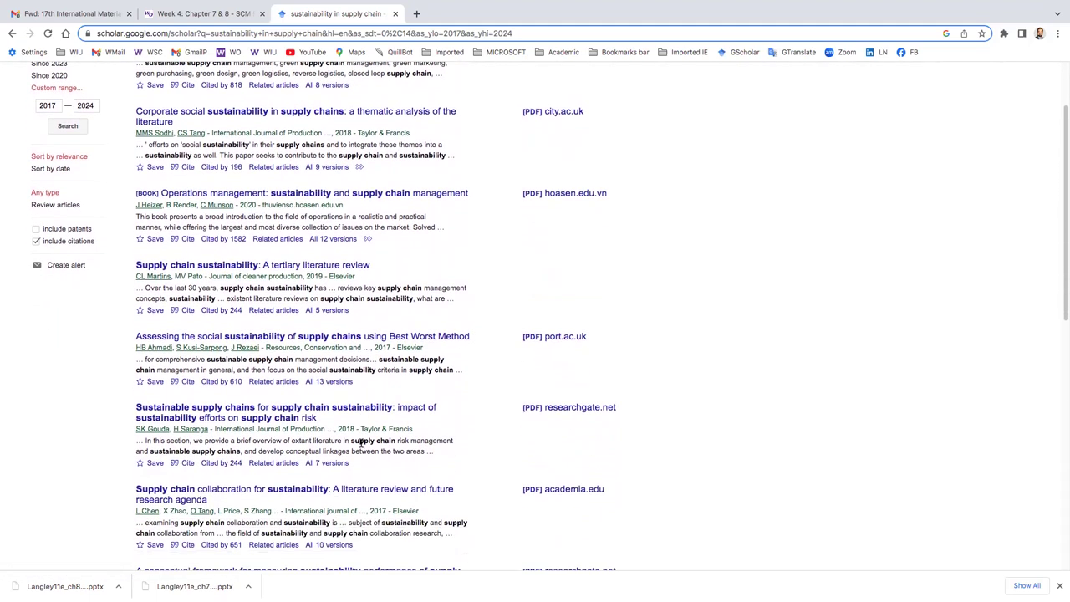
{"action": "scroll", "coordinate": [277, 504], "scroll_direction": "down", "scroll_amount": 1}
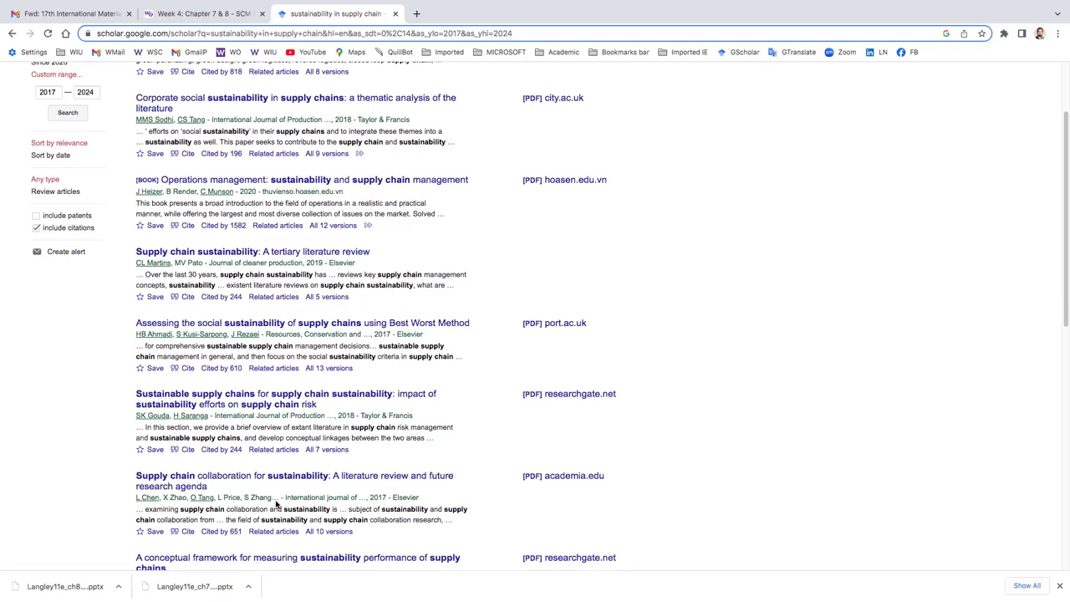
{"action": "right_click", "coordinate": [342, 482]}
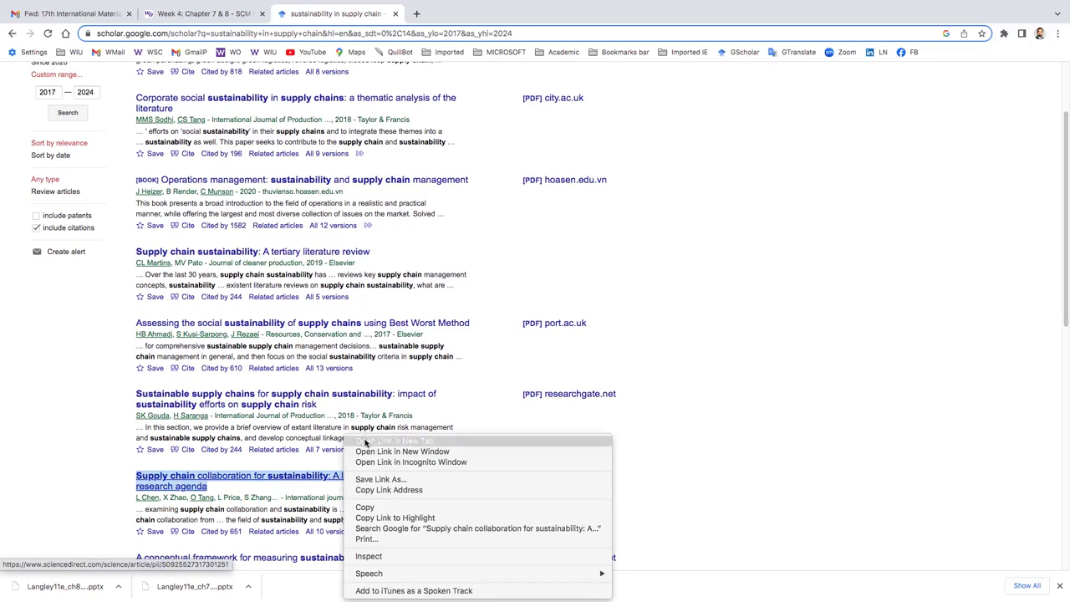
{"action": "left_click", "coordinate": [535, 508]}
{"action": "right_click", "coordinate": [532, 477]}
{"action": "left_click", "coordinate": [558, 442]}
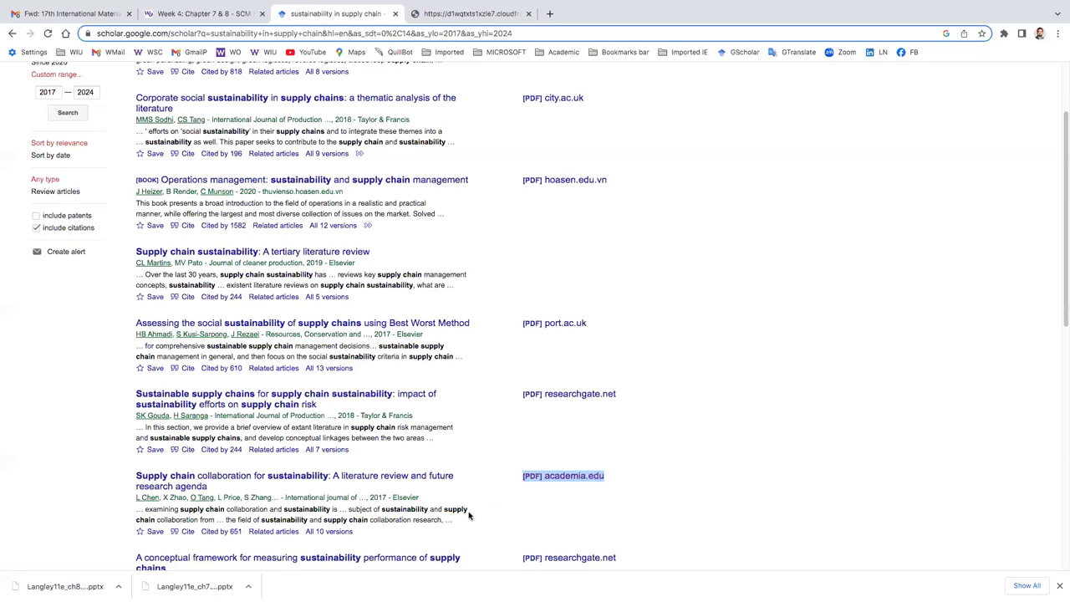
- Switch back to Google Chrome and bring up the opened article PDF
{"action": "scroll", "coordinate": [468, 510], "scroll_direction": "down", "scroll_amount": 3}
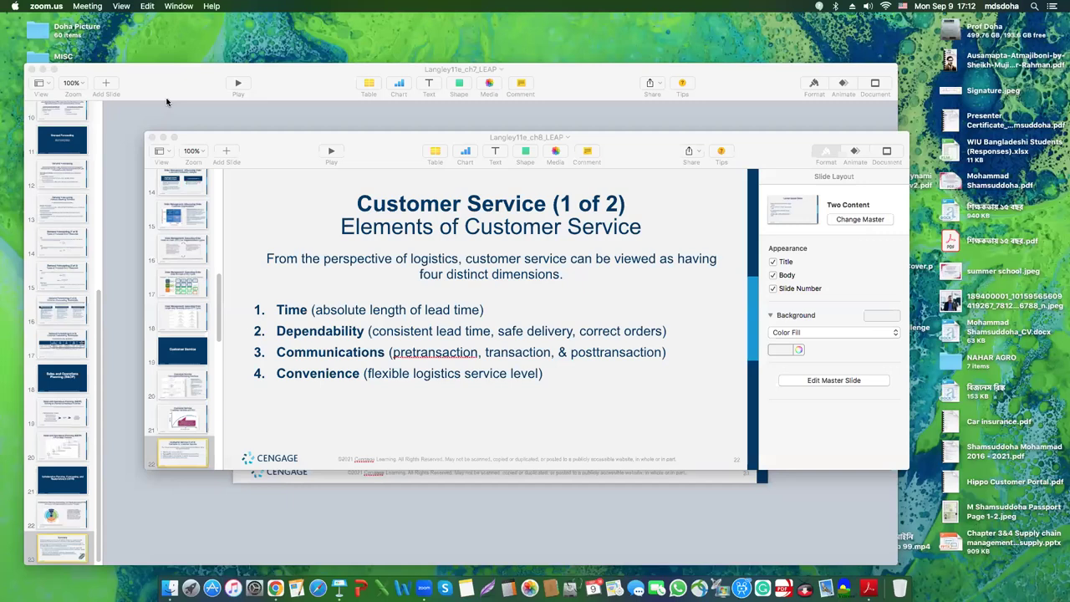
{"action": "left_click", "coordinate": [166, 101]}
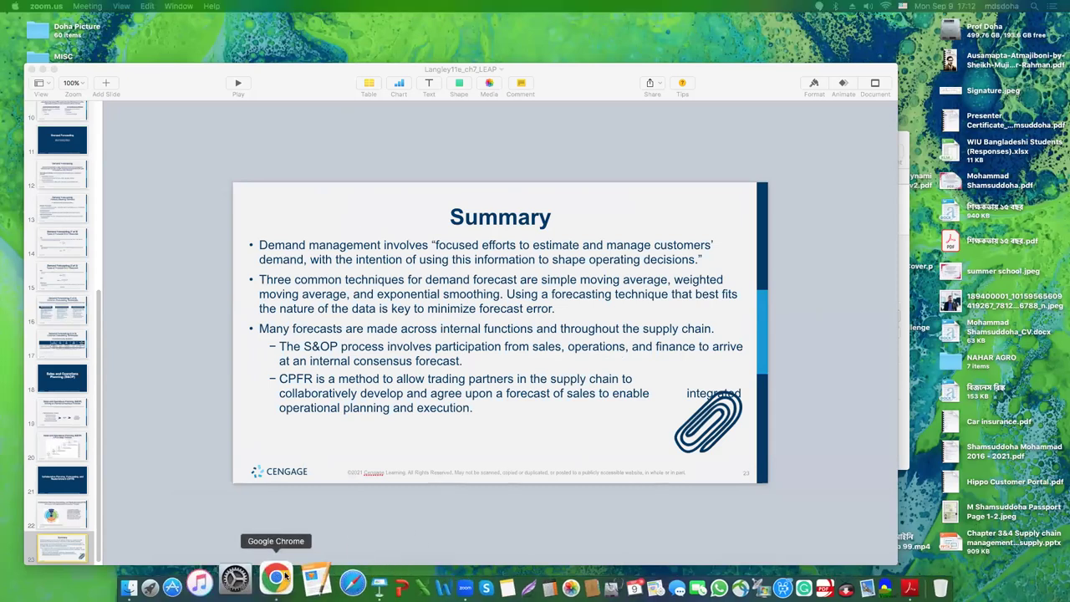
{"action": "left_click", "coordinate": [285, 578]}
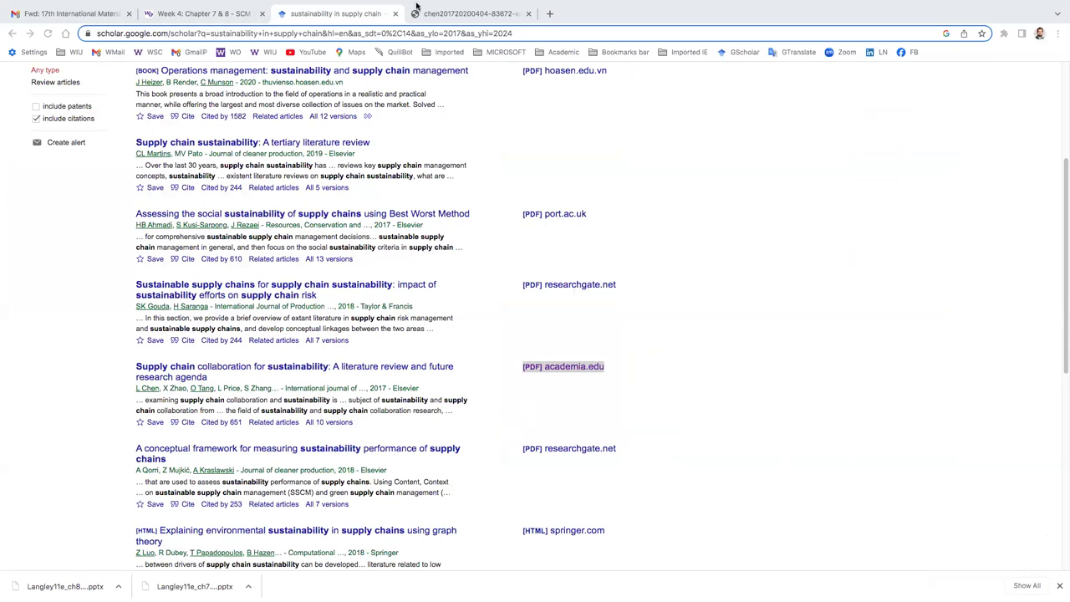
{"action": "left_click", "coordinate": [439, 14]}
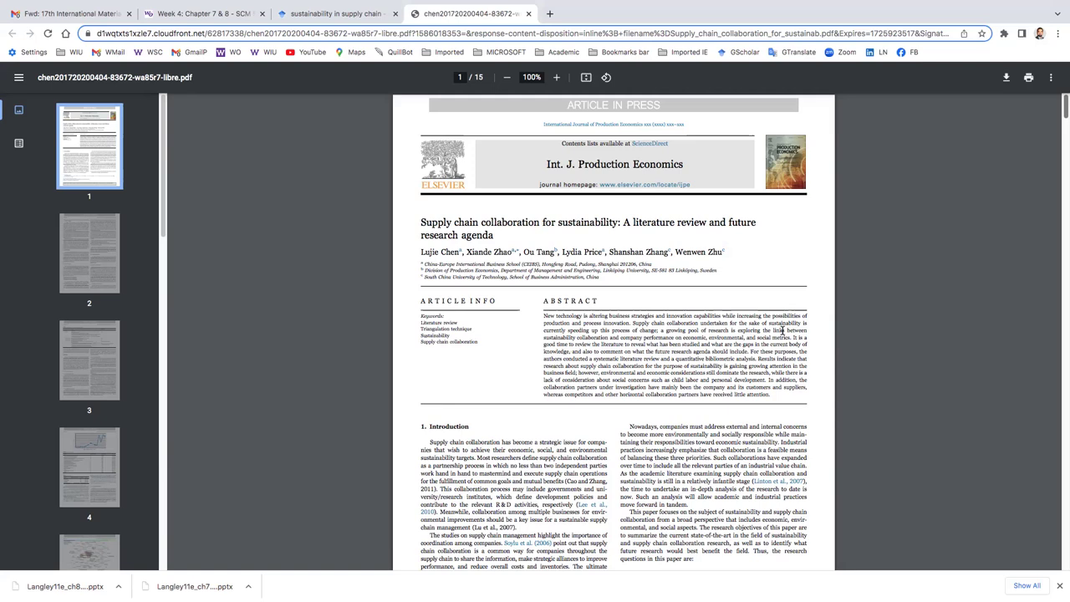
- Skim the article from its abstract and introduction through the methodology, descriptive analysis and the content categorization in Table 4
{"action": "scroll", "coordinate": [764, 313], "scroll_direction": "down", "scroll_amount": 3}
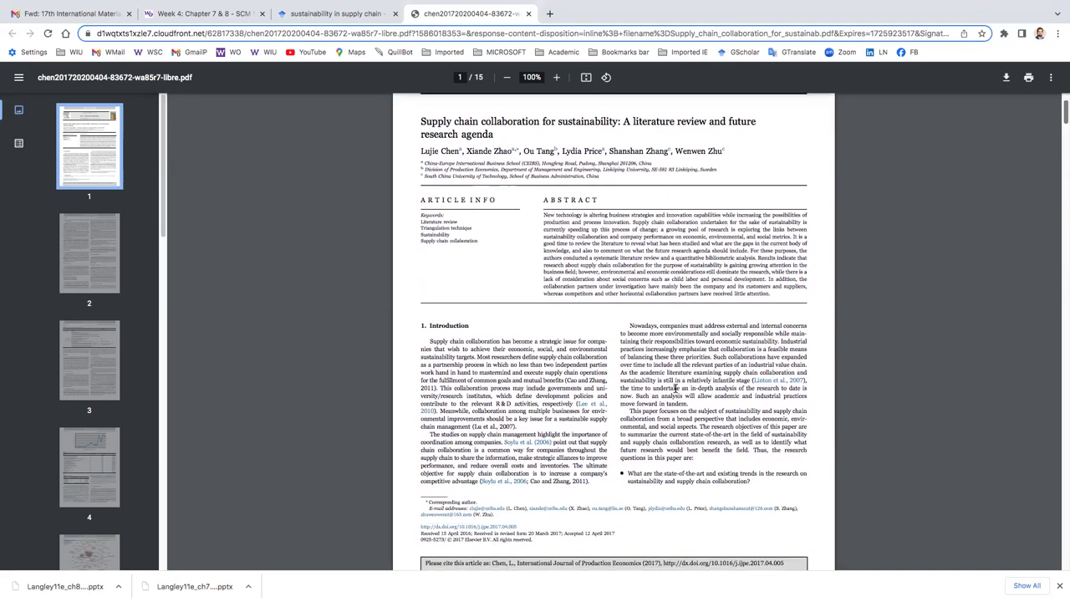
{"action": "scroll", "coordinate": [762, 308], "scroll_direction": "down", "scroll_amount": 12}
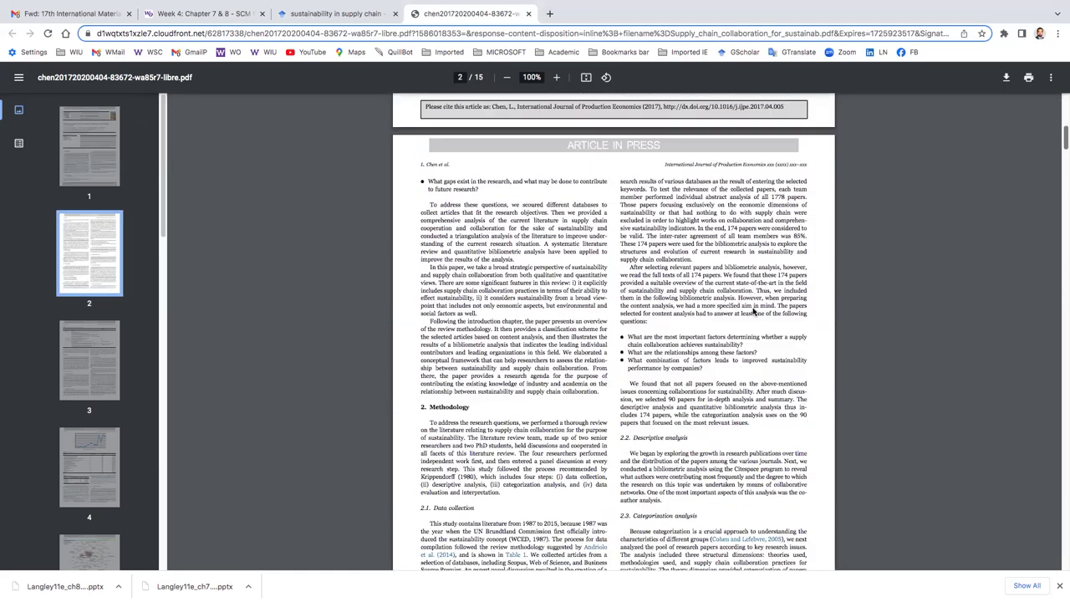
{"action": "scroll", "coordinate": [753, 312], "scroll_direction": "down", "scroll_amount": 1}
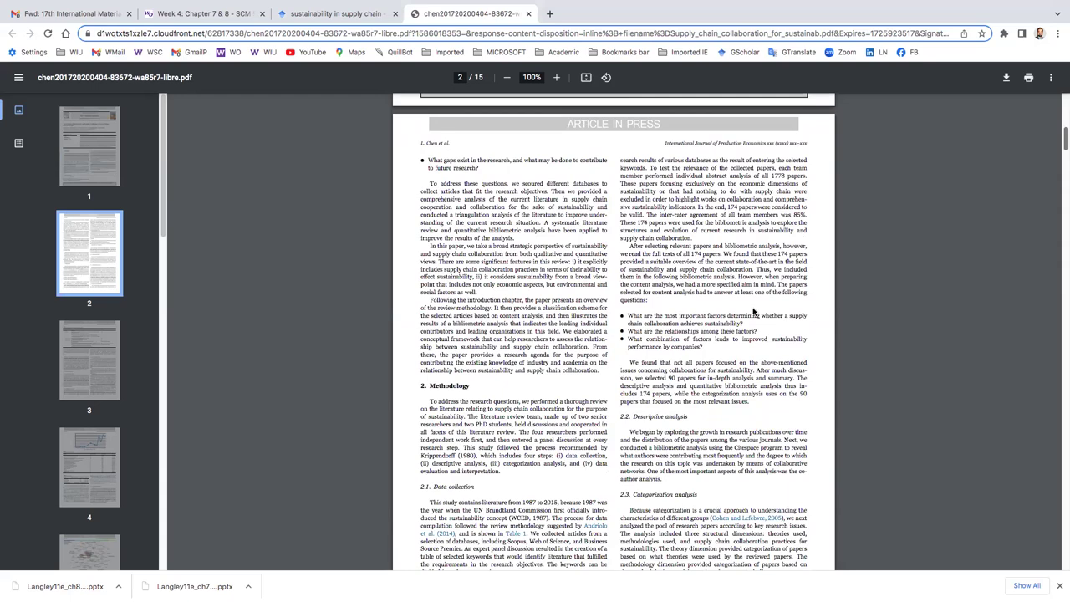
{"action": "scroll", "coordinate": [753, 311], "scroll_direction": "down", "scroll_amount": 3}
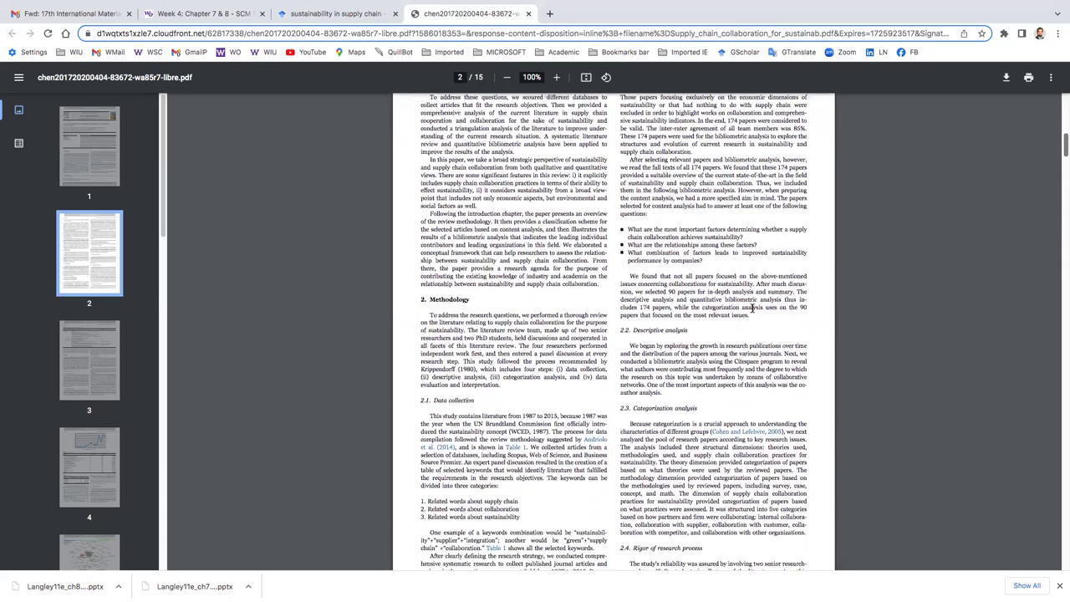
{"action": "scroll", "coordinate": [523, 308], "scroll_direction": "down", "scroll_amount": 9}
{"action": "scroll", "coordinate": [523, 308], "scroll_direction": "down", "scroll_amount": 12}
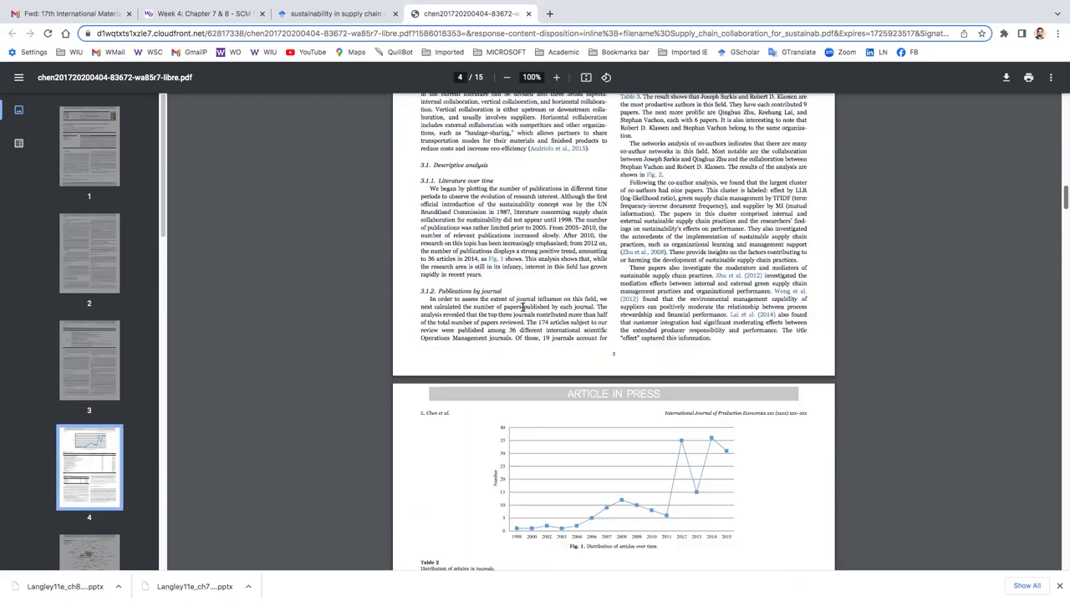
{"action": "scroll", "coordinate": [523, 308], "scroll_direction": "down", "scroll_amount": 13}
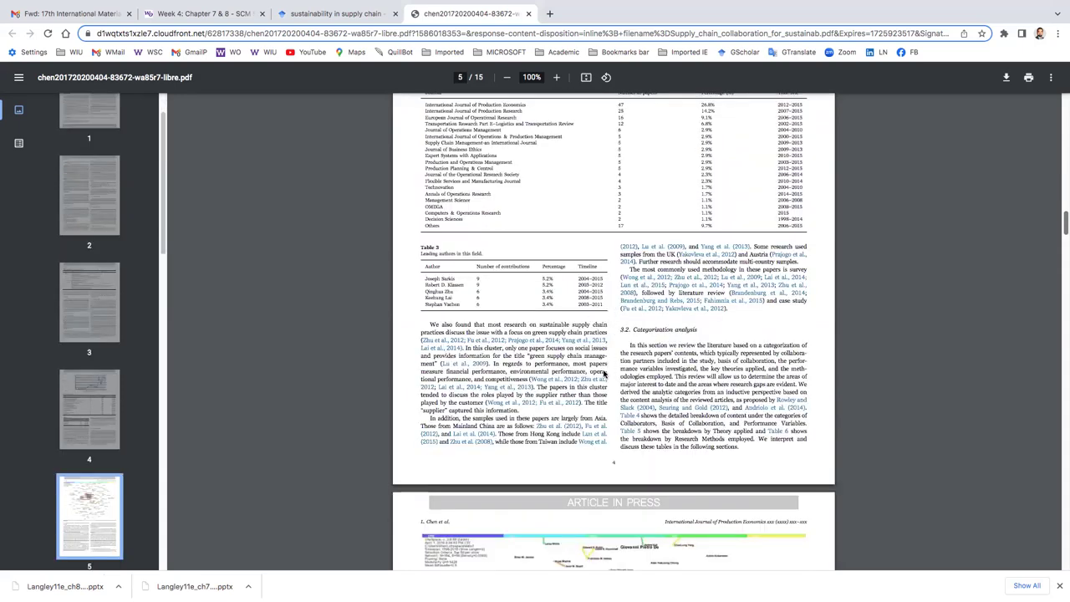
{"action": "scroll", "coordinate": [585, 372], "scroll_direction": "down", "scroll_amount": 5}
{"action": "scroll", "coordinate": [674, 372], "scroll_direction": "down", "scroll_amount": 13}
{"action": "scroll", "coordinate": [670, 366], "scroll_direction": "down", "scroll_amount": 9}
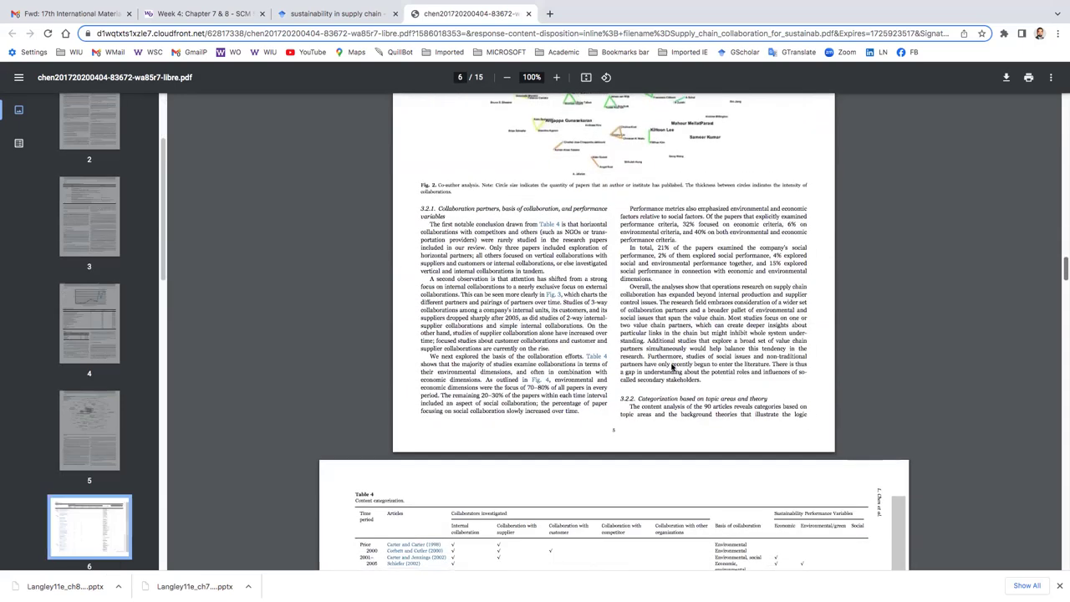
{"action": "scroll", "coordinate": [670, 365], "scroll_direction": "down", "scroll_amount": 13}
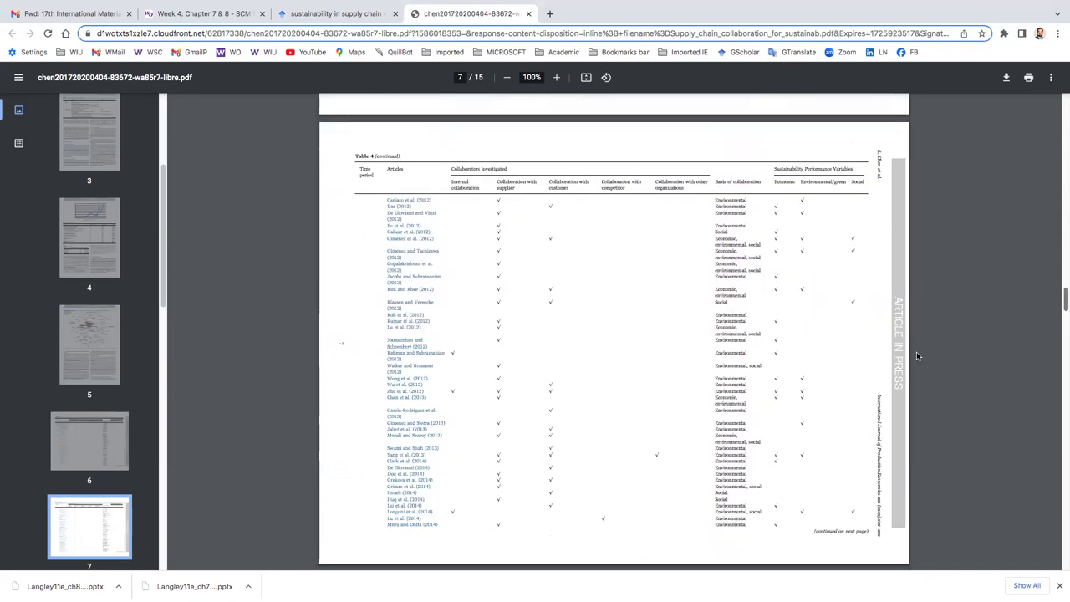
- Examine the conceptual framework figure and the "Future research agenda" section on page 12 of the article
{"action": "left_click_drag", "start_coordinate": [1063, 302], "coordinate": [1057, 431]}
{"action": "scroll", "coordinate": [1057, 431], "scroll_direction": "up", "scroll_amount": 3}
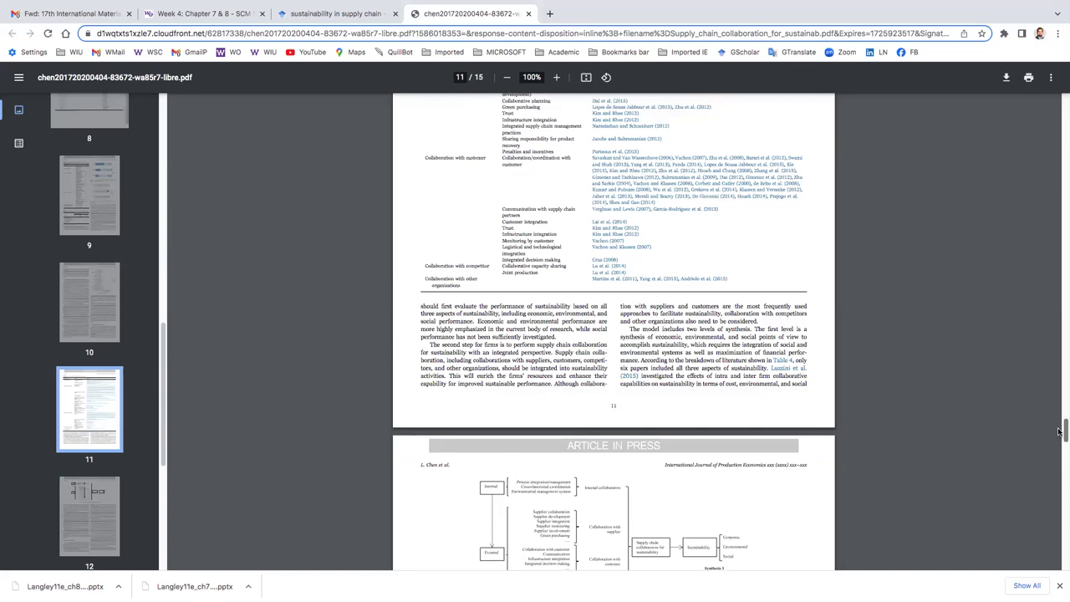
{"action": "left_click_drag", "start_coordinate": [1057, 431], "coordinate": [1063, 458]}
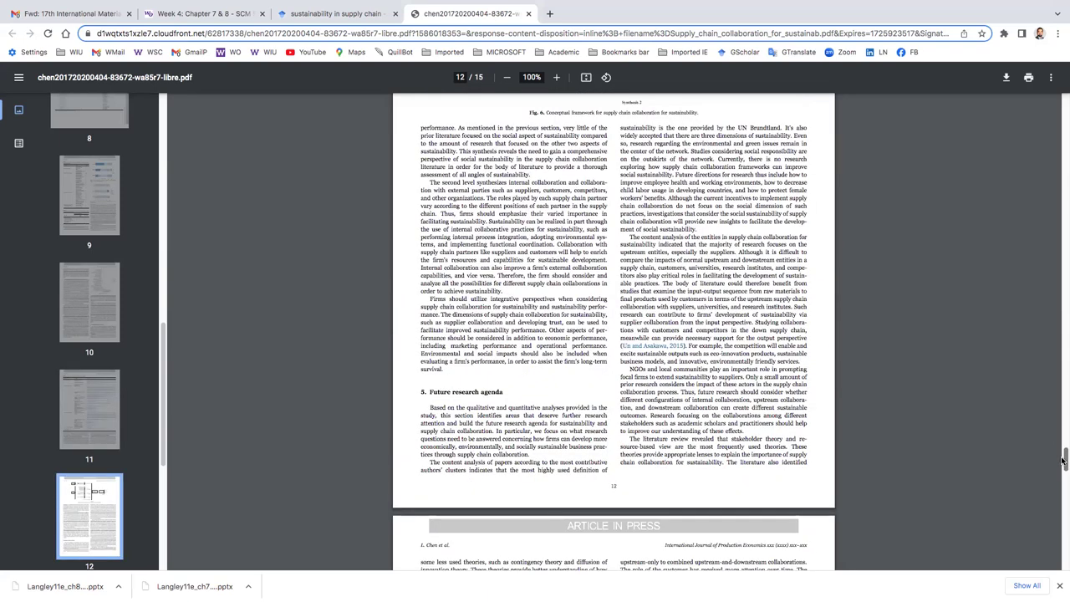
{"action": "mouse_move", "coordinate": [1063, 459]}
{"action": "left_mouse_down"}
{"action": "mouse_move", "coordinate": [1063, 394]}
{"action": "mouse_move", "coordinate": [1063, 463]}
{"action": "left_mouse_up"}
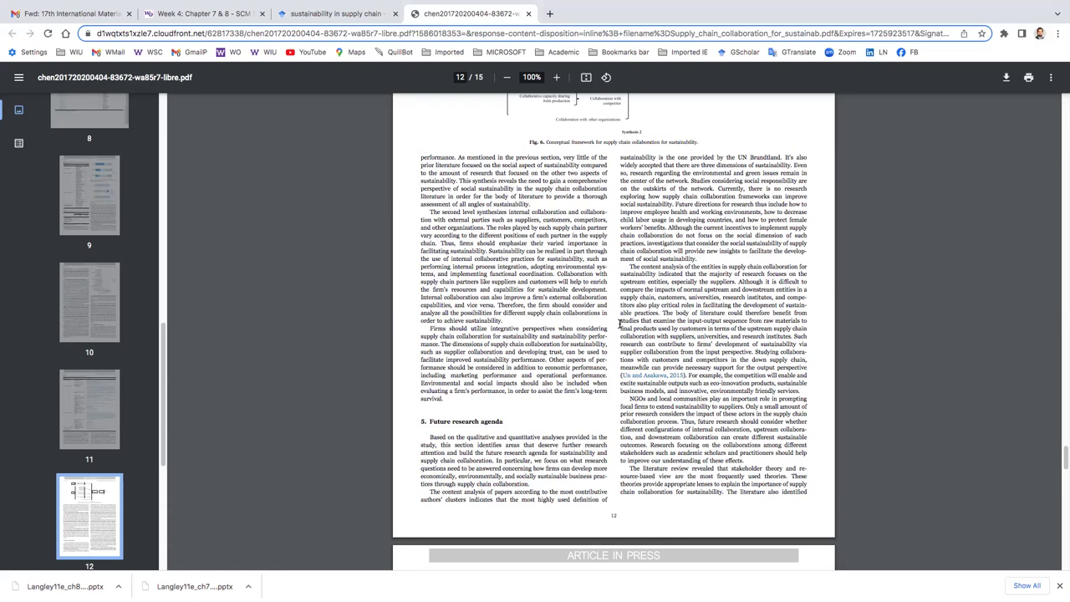
{"action": "scroll", "coordinate": [461, 441], "scroll_direction": "up", "scroll_amount": 3}
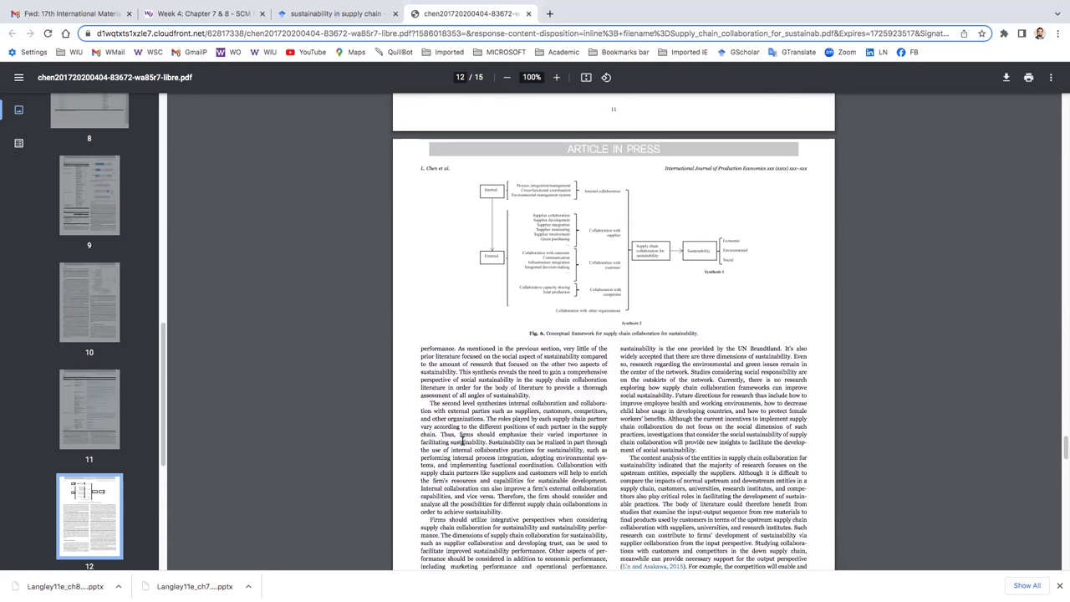
{"action": "scroll", "coordinate": [462, 440], "scroll_direction": "down", "scroll_amount": 4}
{"action": "scroll", "coordinate": [462, 440], "scroll_direction": "down", "scroll_amount": 1}
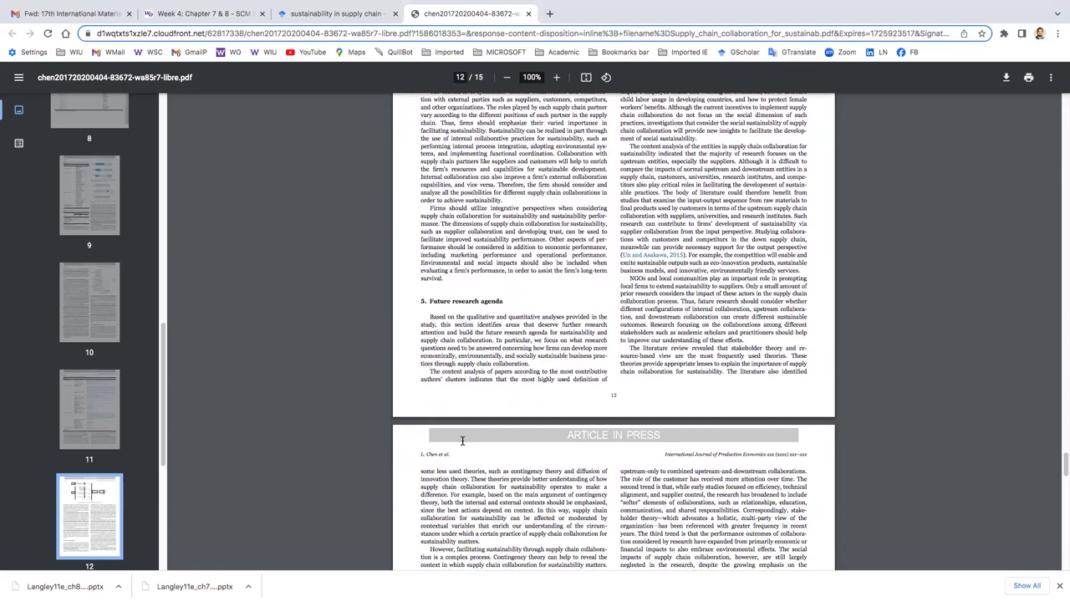
- Return to the search results and view the APA citation of the supply chain collaboration article, then close the citation formats
{"action": "left_click", "coordinate": [339, 14]}
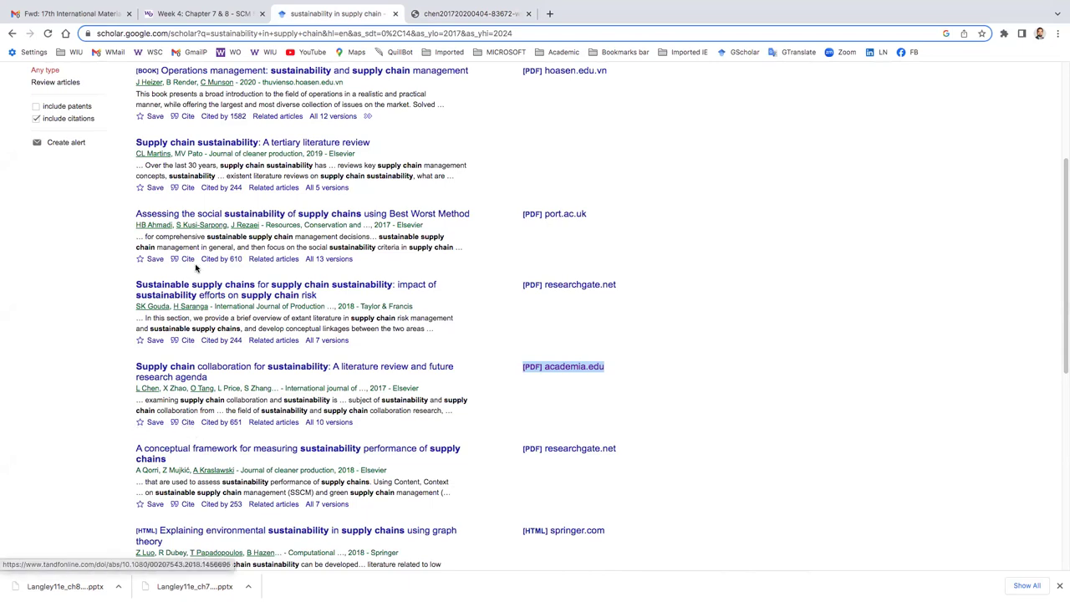
{"action": "left_click", "coordinate": [184, 422]}
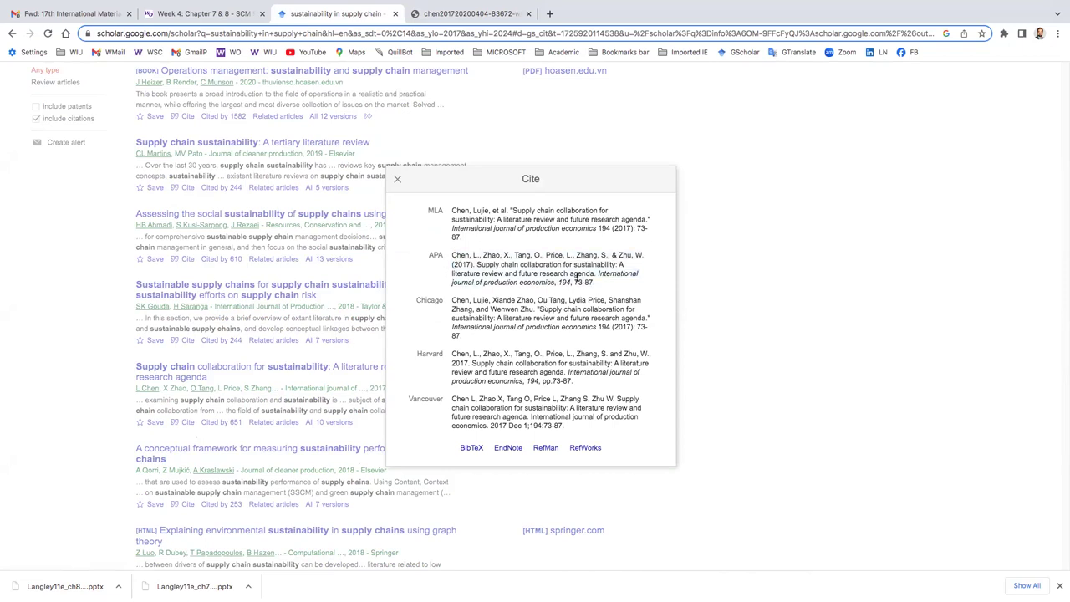
{"action": "left_click_drag", "start_coordinate": [622, 290], "coordinate": [539, 276]}
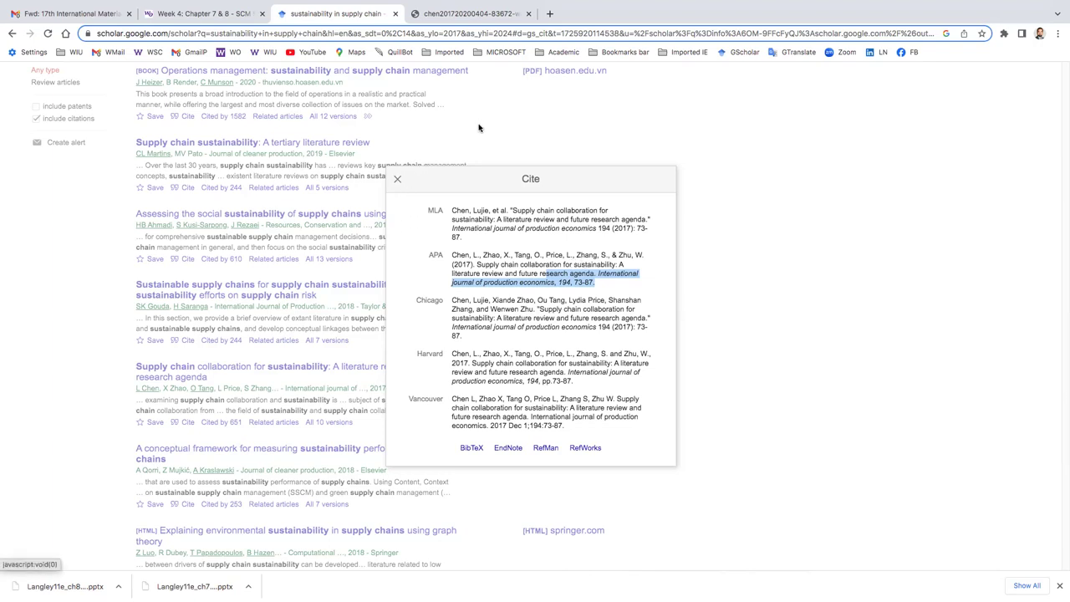
{"action": "left_click", "coordinate": [398, 182]}
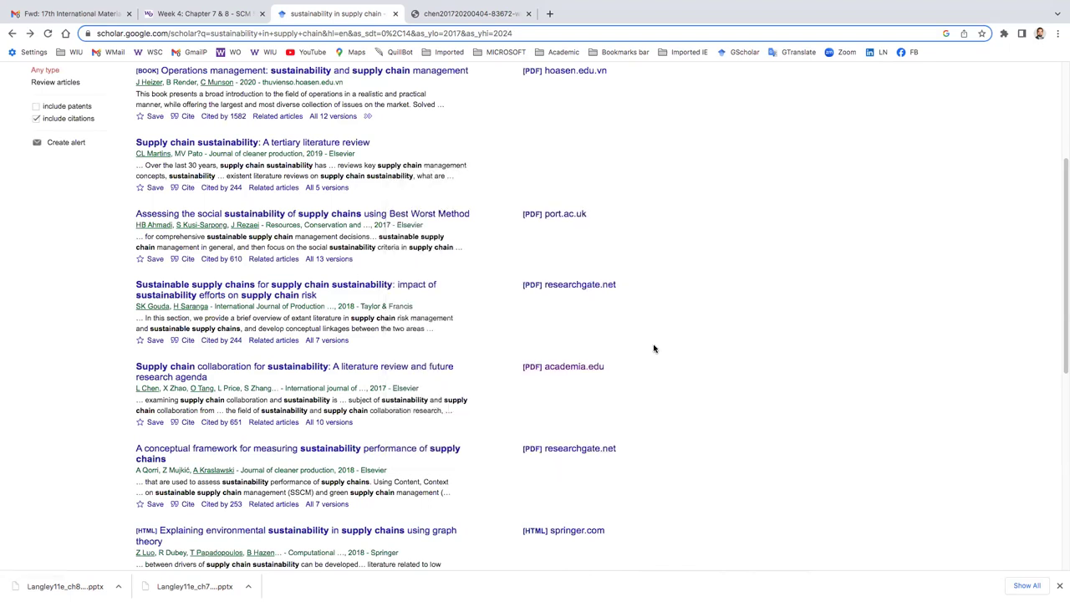
- Look over the remaining search results and the related searches on the first results page
{"action": "scroll", "coordinate": [654, 348], "scroll_direction": "down", "scroll_amount": 4}
{"action": "scroll", "coordinate": [653, 348], "scroll_direction": "down", "scroll_amount": 2}
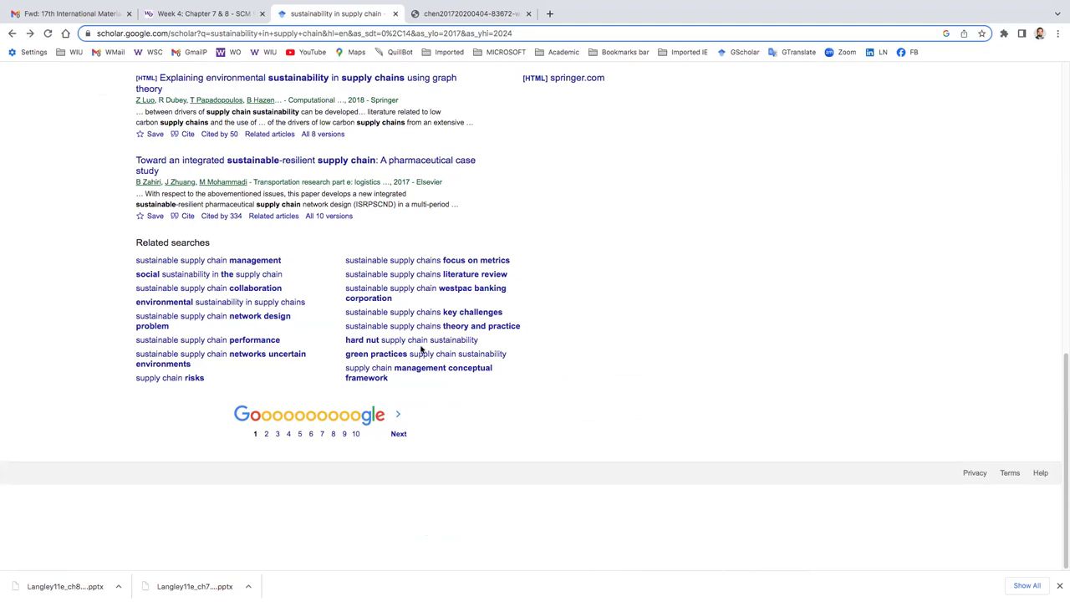
{"action": "scroll", "coordinate": [422, 349], "scroll_direction": "up", "scroll_amount": 10}
{"action": "scroll", "coordinate": [424, 346], "scroll_direction": "up", "scroll_amount": 5}
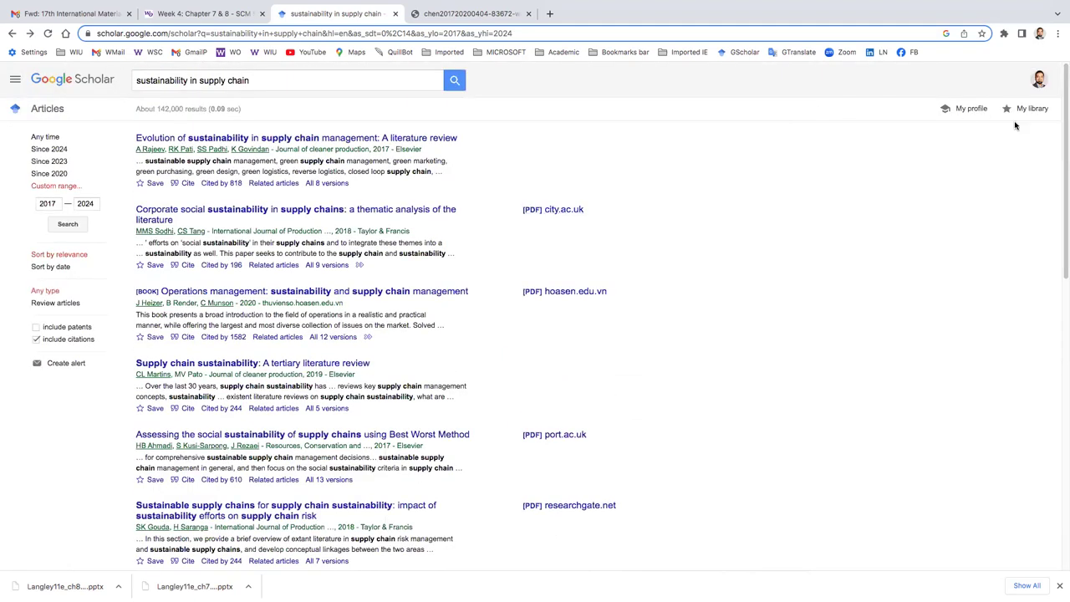
- Open the account owner's own Scholar profile, sort its publications by year and look through the list
{"action": "left_click", "coordinate": [961, 110]}
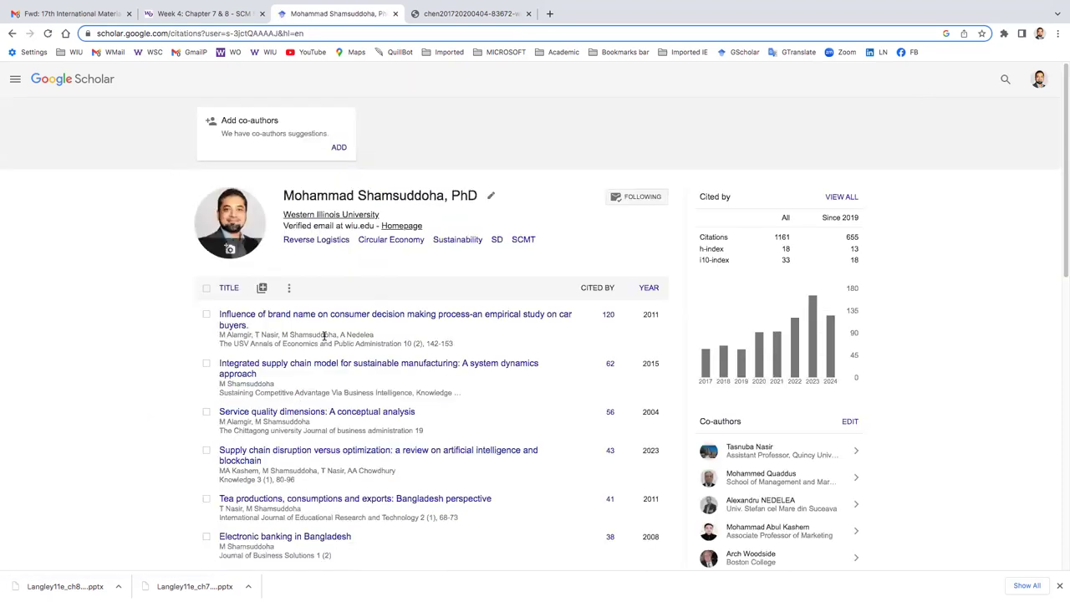
{"action": "left_click", "coordinate": [644, 288]}
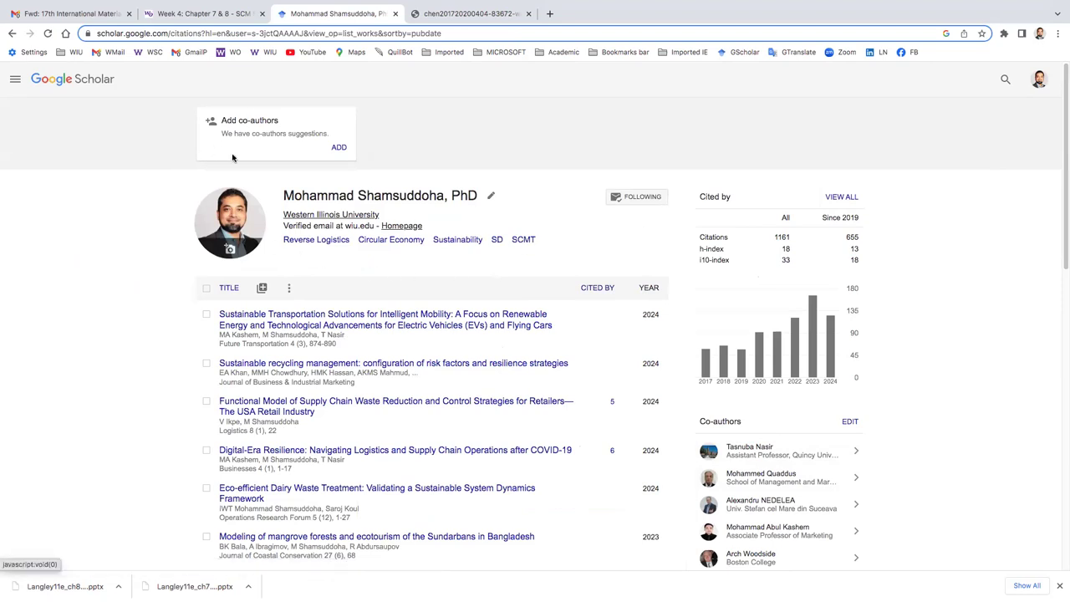
{"action": "scroll", "coordinate": [387, 426], "scroll_direction": "down", "scroll_amount": 5}
{"action": "scroll", "coordinate": [387, 426], "scroll_direction": "down", "scroll_amount": 1}
{"action": "scroll", "coordinate": [387, 422], "scroll_direction": "down", "scroll_amount": 3}
{"action": "scroll", "coordinate": [387, 425], "scroll_direction": "up", "scroll_amount": 7}
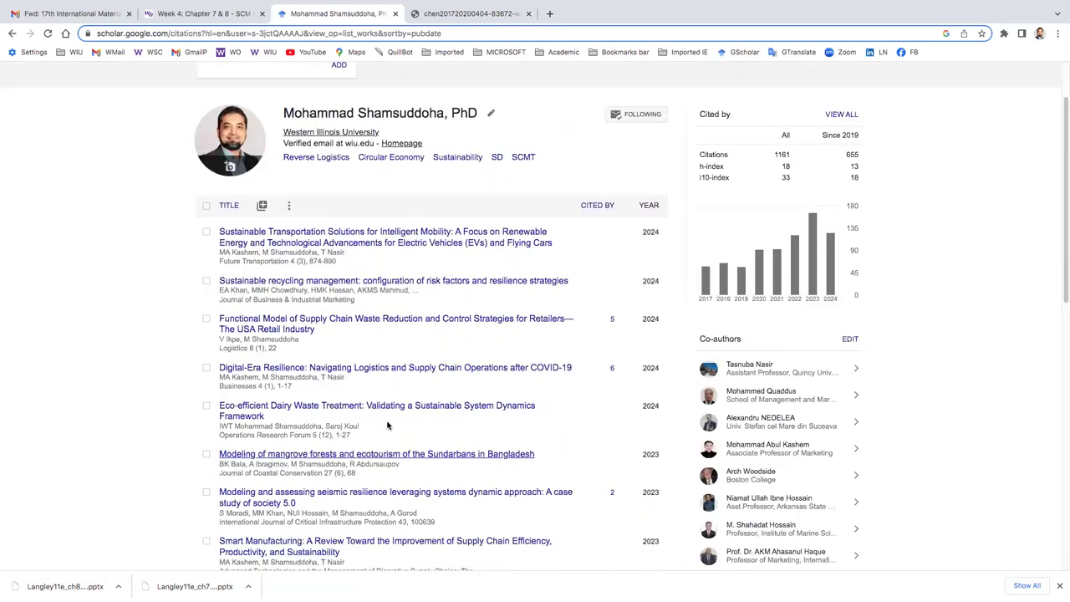
{"action": "scroll", "coordinate": [387, 426], "scroll_direction": "up", "scroll_amount": 1}
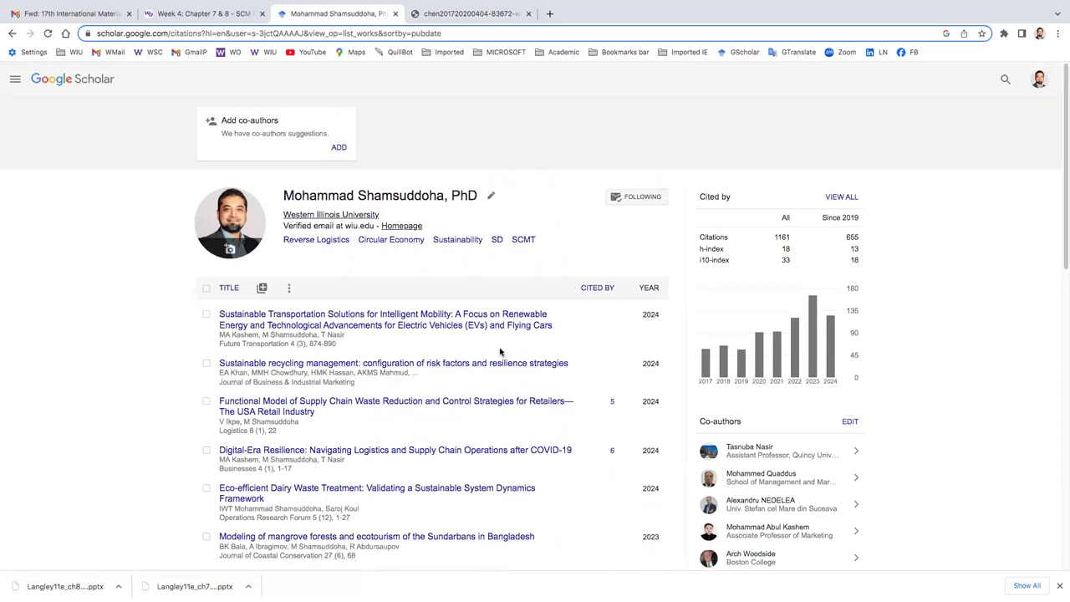